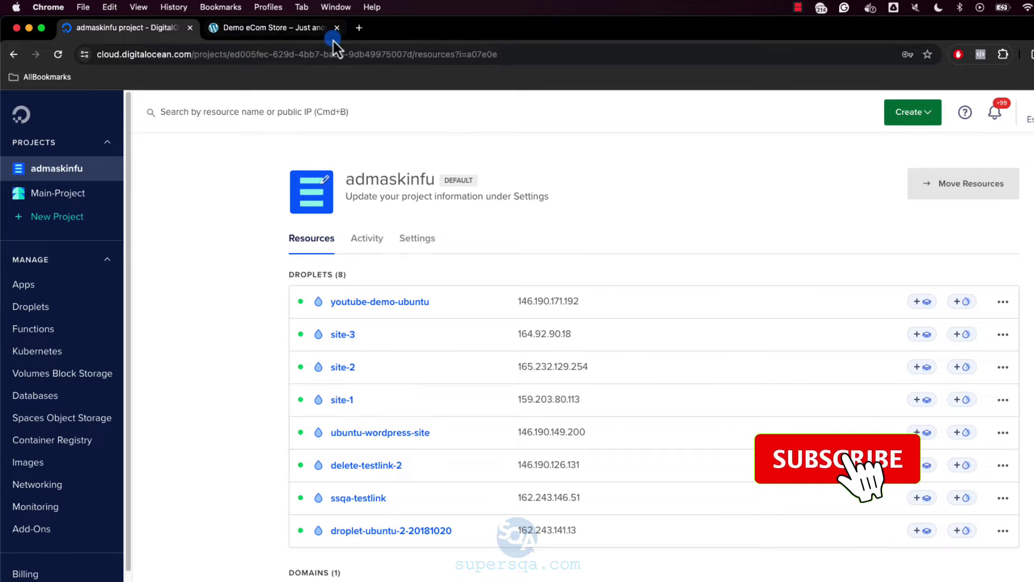
Browse the product listings on the Demo eCom Store shop page
{"action": "left_click", "coordinate": [272, 29]}
{"action": "scroll", "coordinate": [533, 340], "scroll_direction": "down", "scroll_amount": 10}
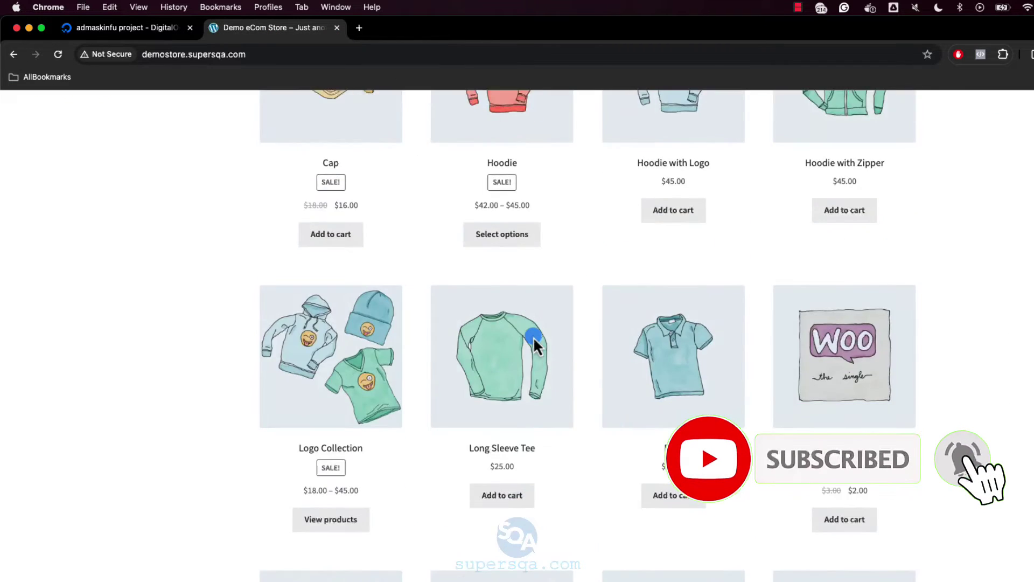
{"action": "scroll", "coordinate": [534, 339], "scroll_direction": "up", "scroll_amount": 10}
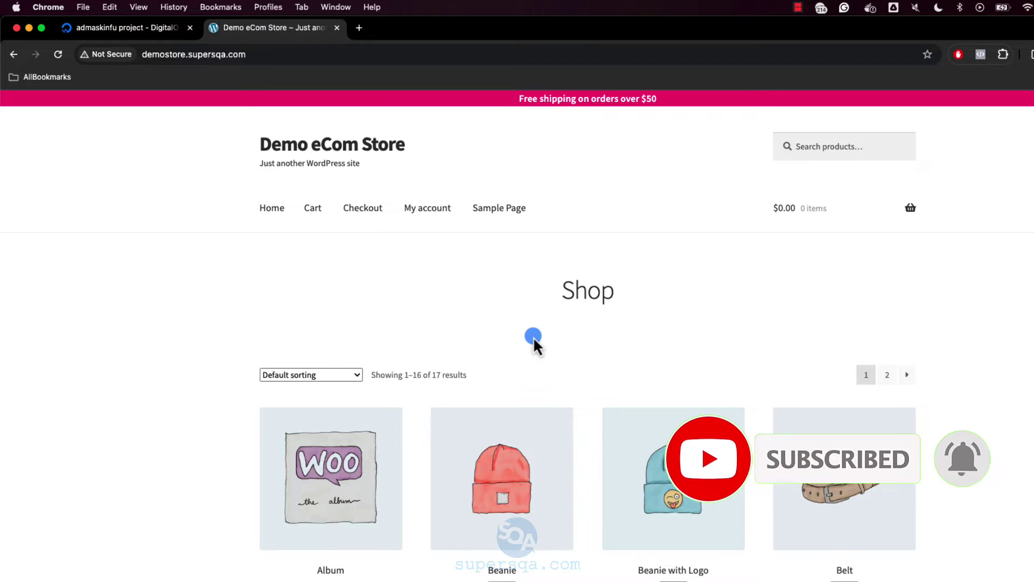
{"action": "scroll", "coordinate": [531, 355], "scroll_direction": "down", "scroll_amount": 7}
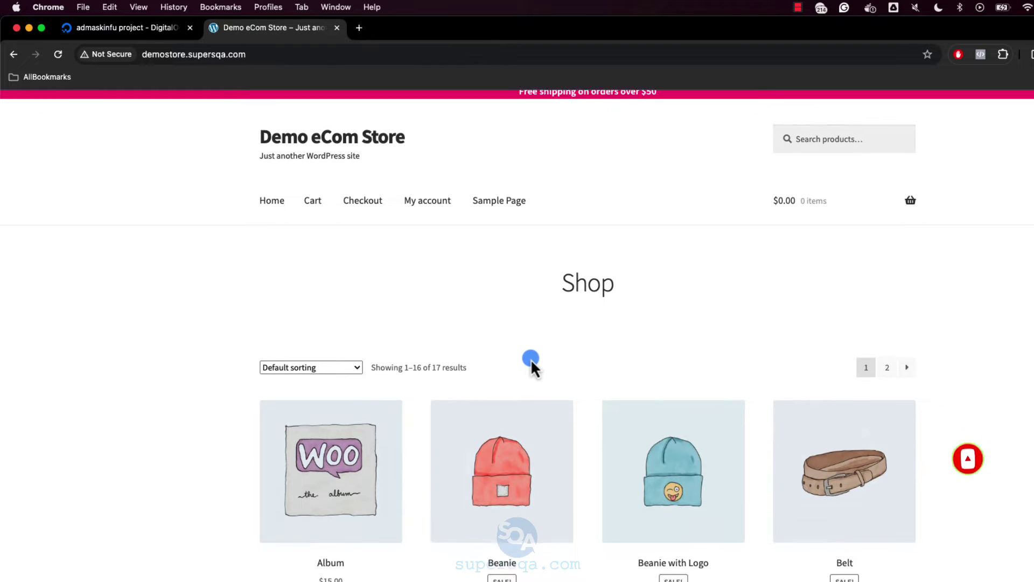
{"action": "scroll", "coordinate": [532, 359], "scroll_direction": "up", "scroll_amount": 4}
{"action": "scroll", "coordinate": [526, 348], "scroll_direction": "up", "scroll_amount": 3}
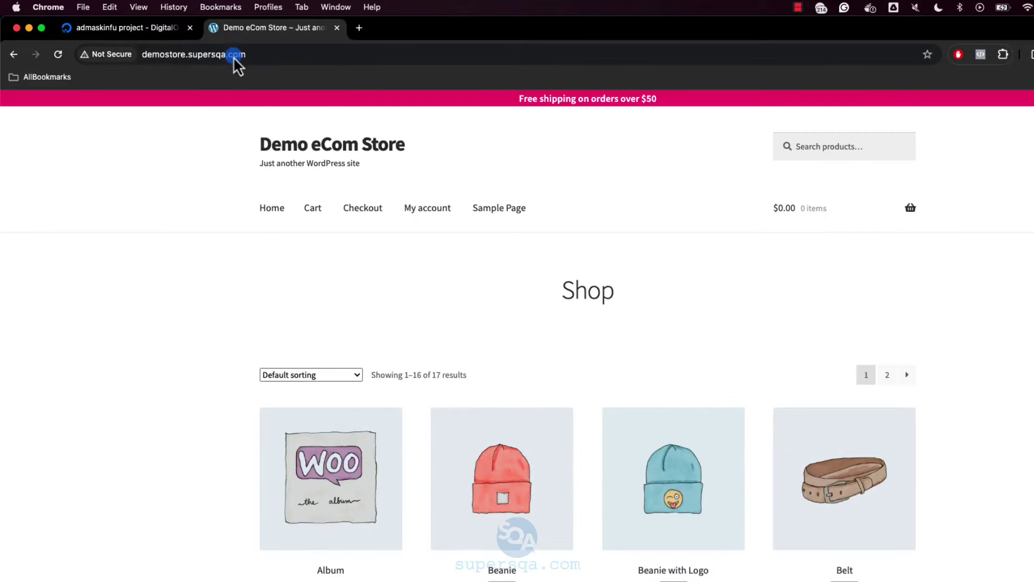
Return to the DigitalOcean project and start creating a new Droplet
{"action": "left_click", "coordinate": [133, 30]}
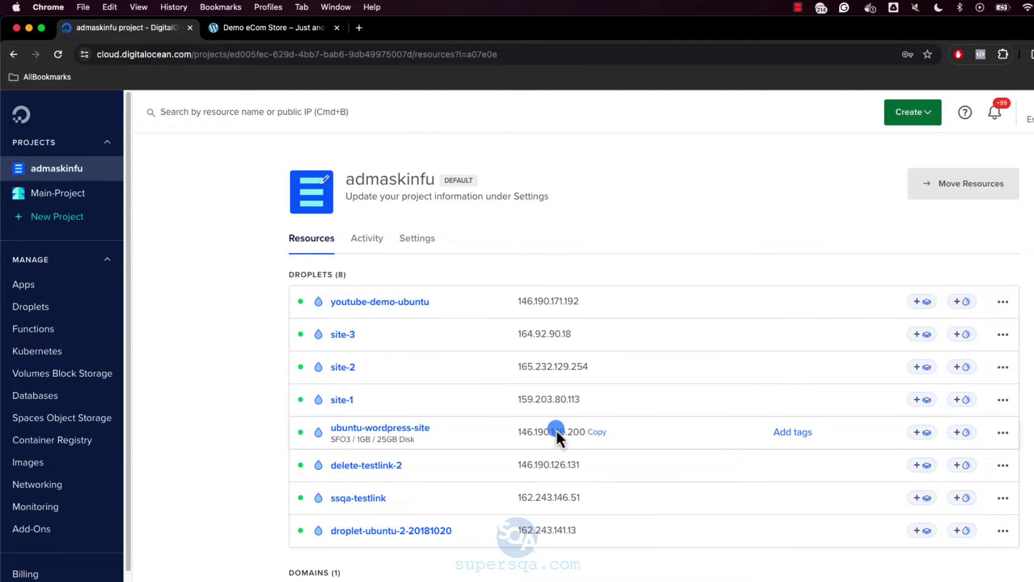
{"action": "mouse_move", "coordinate": [543, 324]}
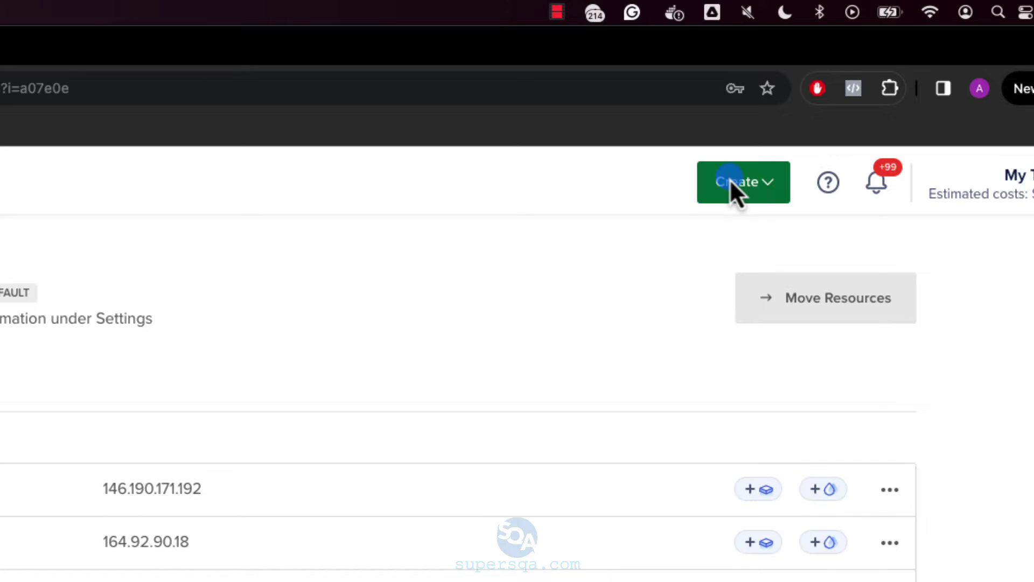
{"action": "left_click", "coordinate": [730, 179]}
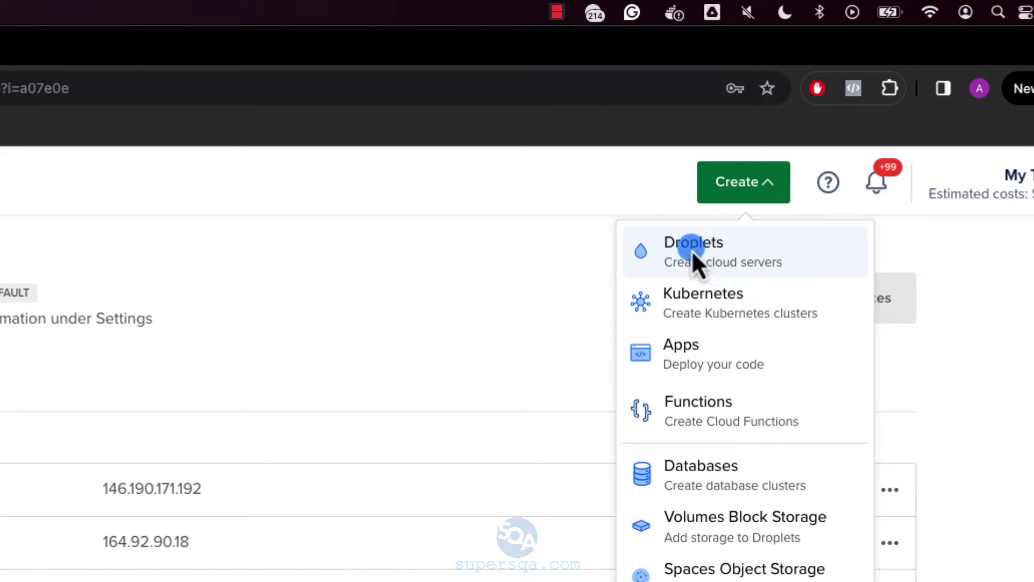
{"action": "left_click", "coordinate": [706, 254]}
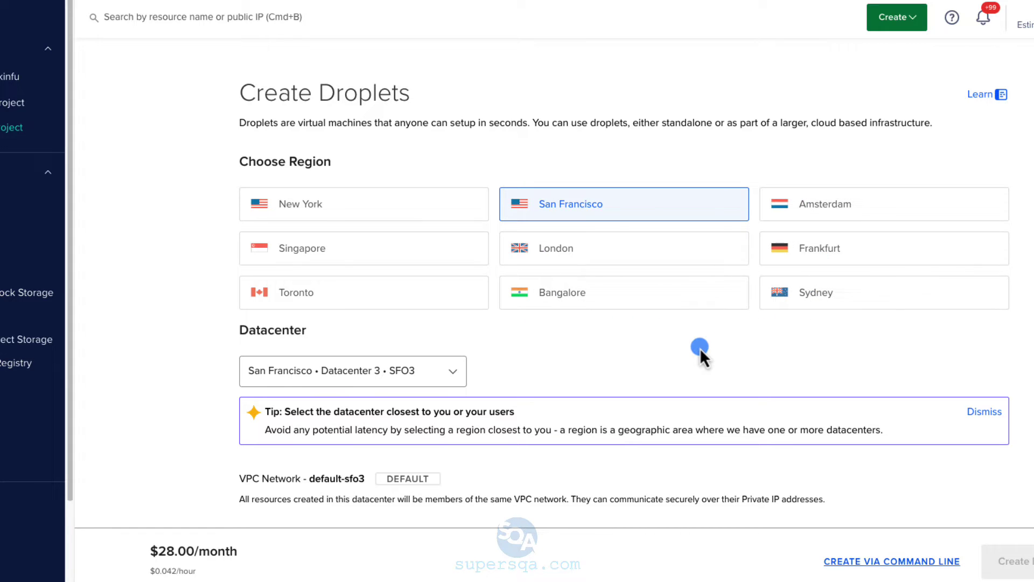
Review the Droplet configuration sections and the datacenters offered for the San Francisco region
{"action": "scroll", "coordinate": [587, 359], "scroll_direction": "down", "scroll_amount": 7}
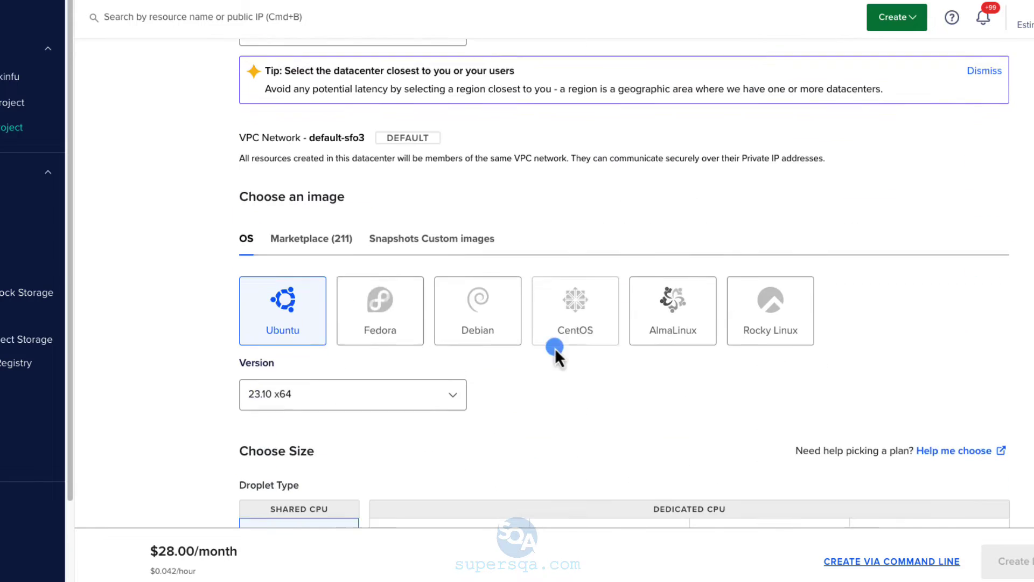
{"action": "scroll", "coordinate": [586, 370], "scroll_direction": "down", "scroll_amount": 8}
{"action": "scroll", "coordinate": [586, 361], "scroll_direction": "up", "scroll_amount": 15}
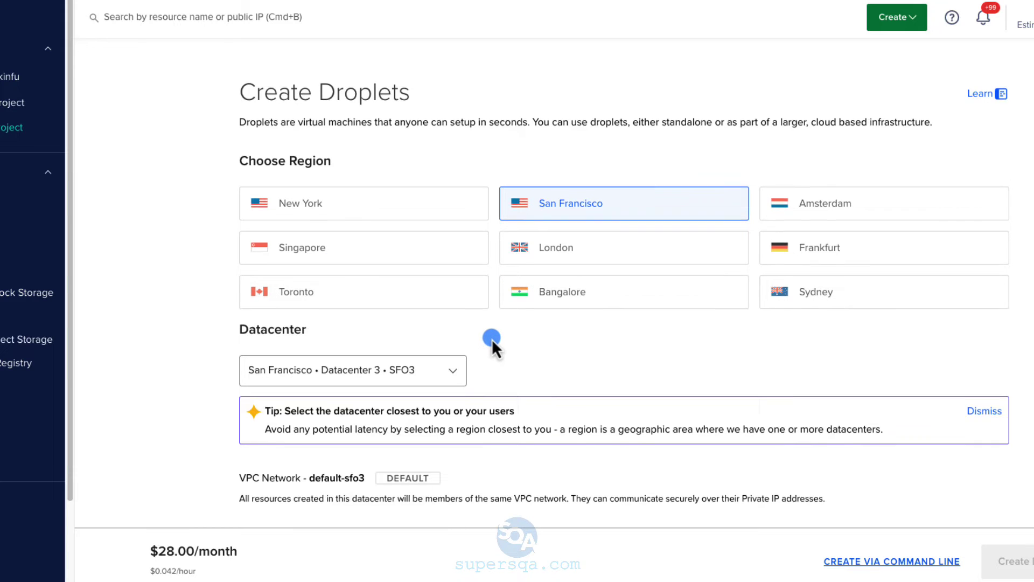
{"action": "scroll", "coordinate": [492, 339], "scroll_direction": "down", "scroll_amount": 3}
{"action": "left_click", "coordinate": [348, 284]}
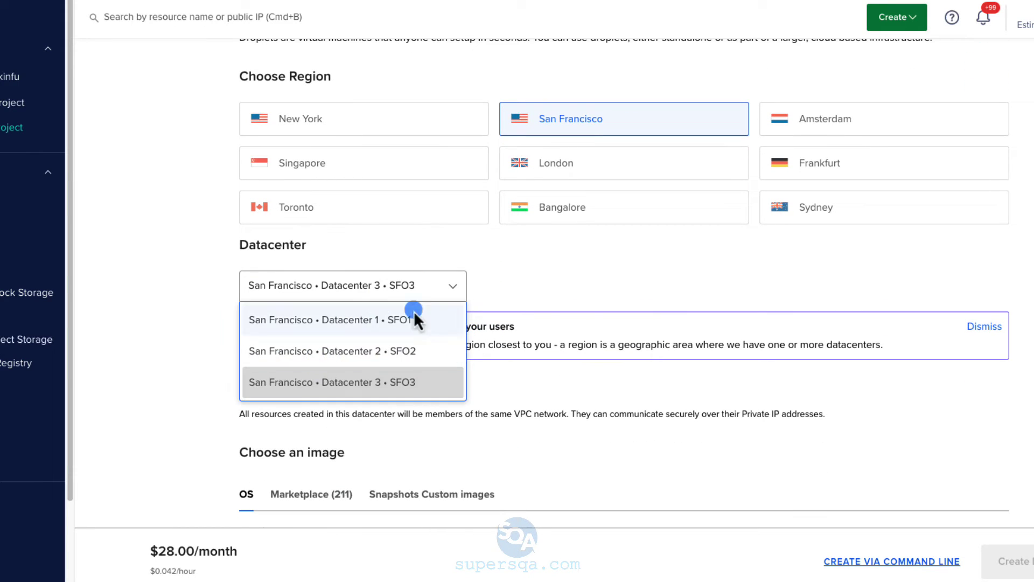
{"action": "left_click", "coordinate": [569, 276]}
Choose Ubuntu as the operating system image for the Droplet
{"action": "scroll", "coordinate": [368, 305], "scroll_direction": "down", "scroll_amount": 5}
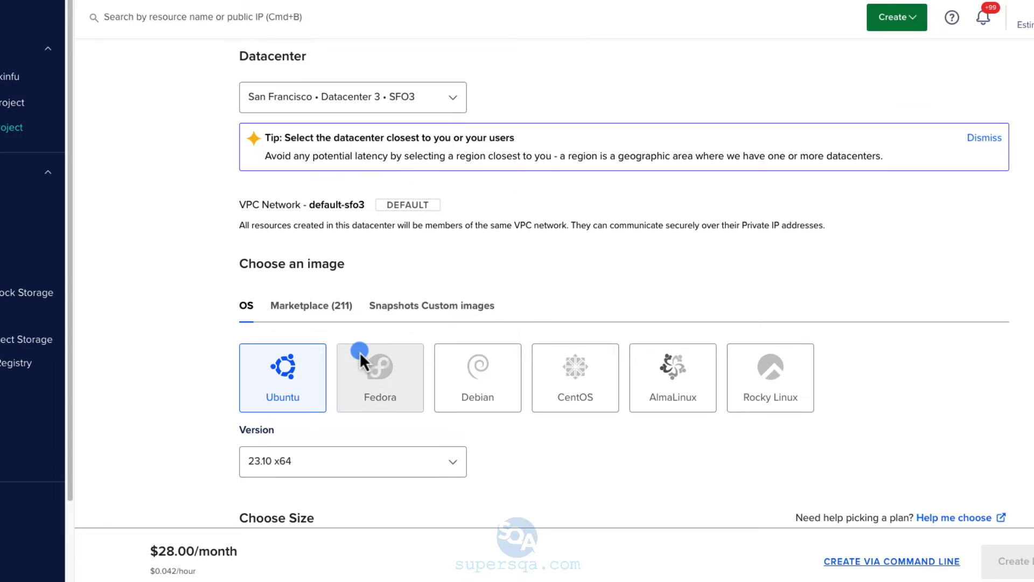
{"action": "scroll", "coordinate": [358, 349], "scroll_direction": "down", "scroll_amount": 5}
{"action": "scroll", "coordinate": [430, 300], "scroll_direction": "down", "scroll_amount": 4}
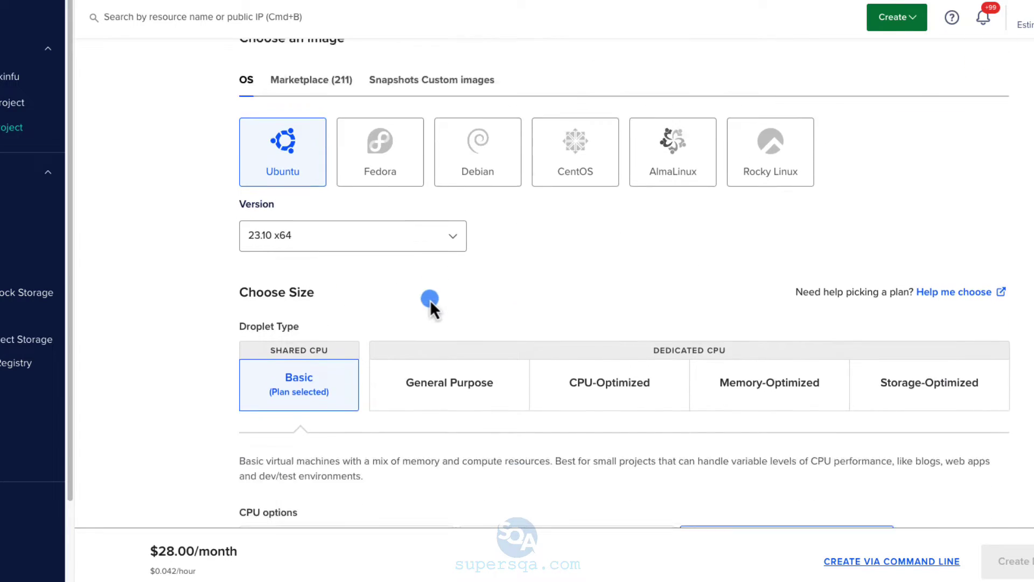
{"action": "left_click", "coordinate": [294, 158]}
{"action": "left_click", "coordinate": [294, 158]}
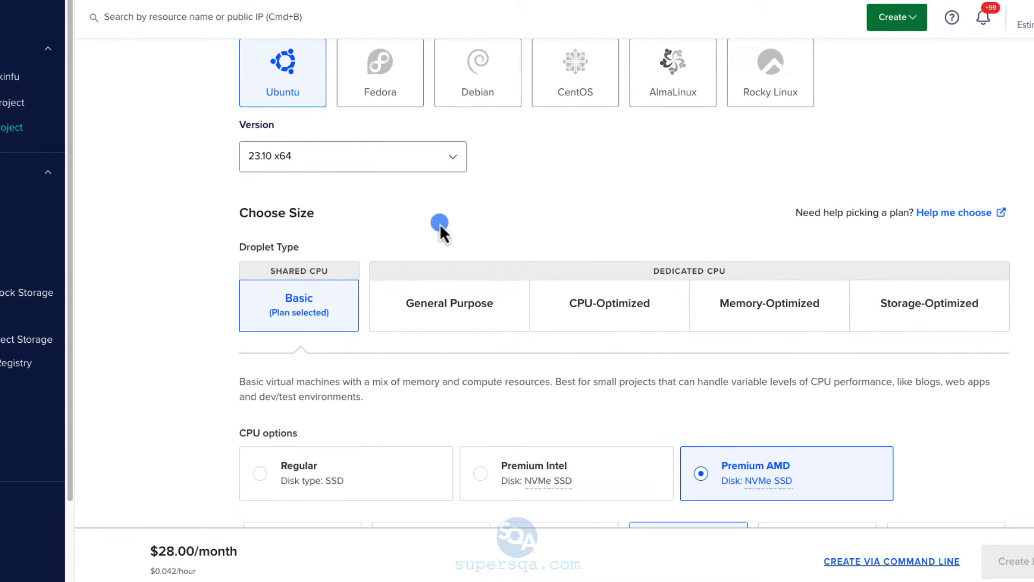
Size the Droplet with the Regular SSD CPU option and the $6/mo plan with 1 GB memory and 1 CPU
{"action": "scroll", "coordinate": [368, 335], "scroll_direction": "down", "scroll_amount": 3}
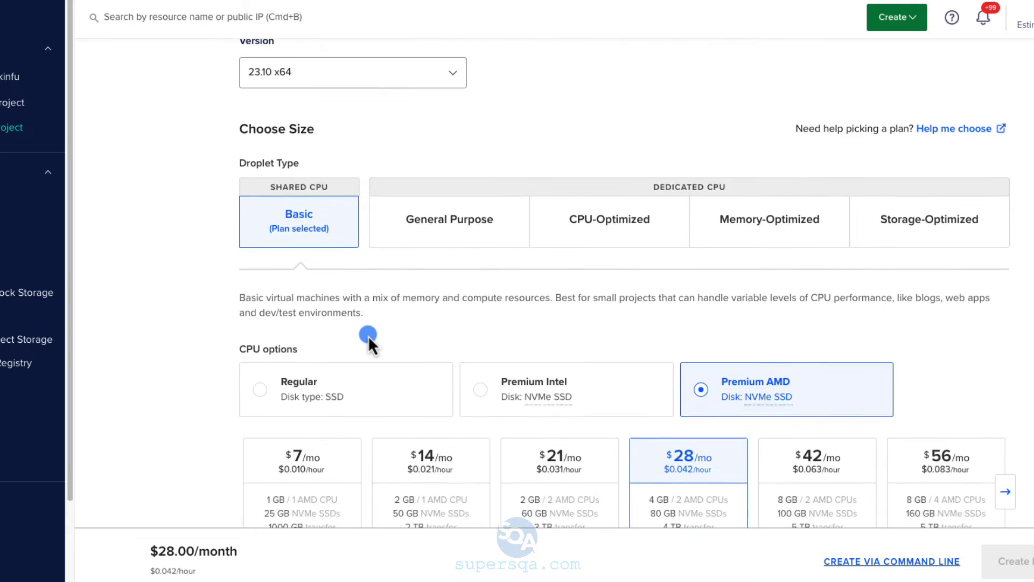
{"action": "scroll", "coordinate": [466, 352], "scroll_direction": "down", "scroll_amount": 3}
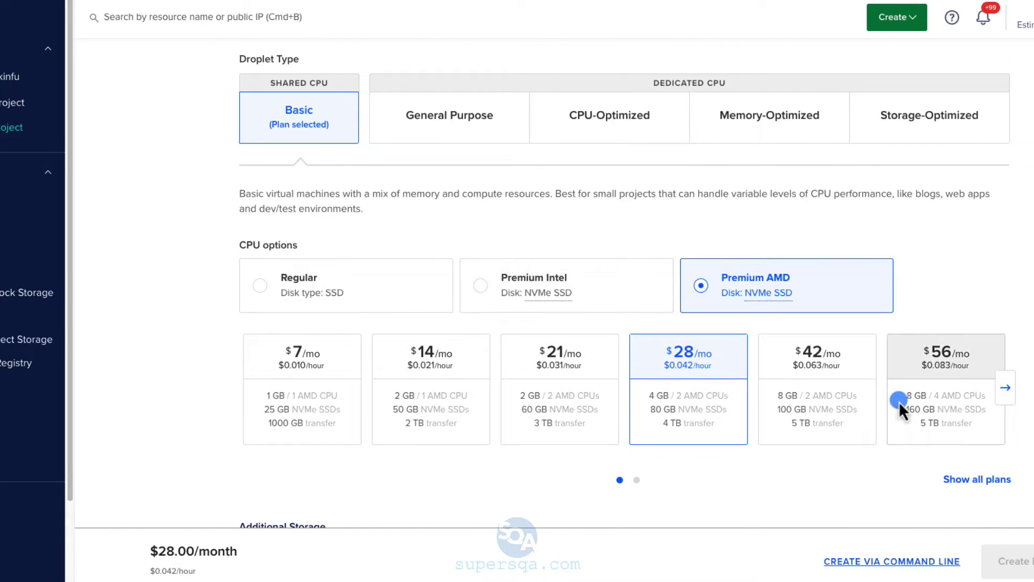
{"action": "left_click", "coordinate": [377, 284]}
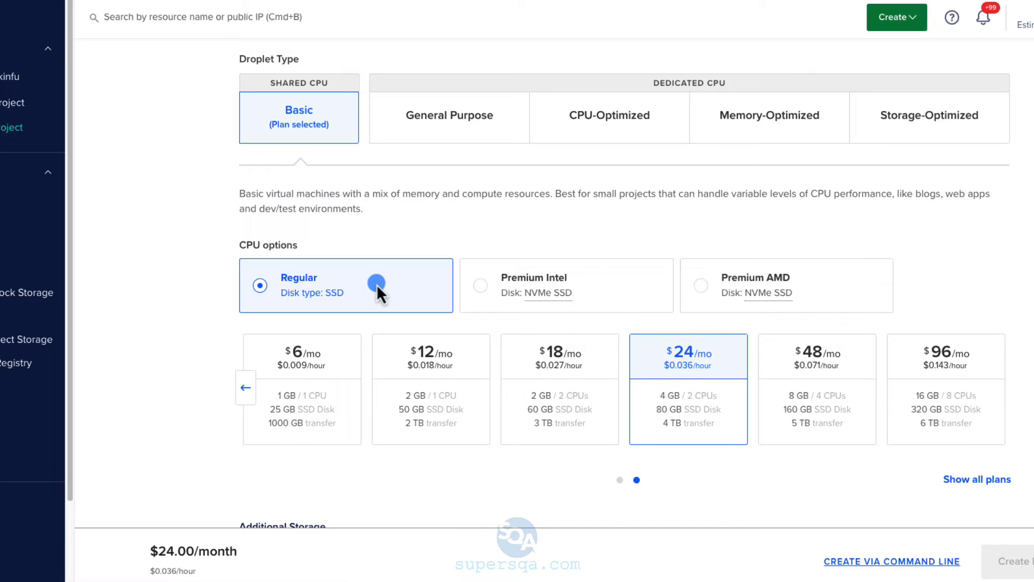
{"action": "left_click", "coordinate": [317, 366]}
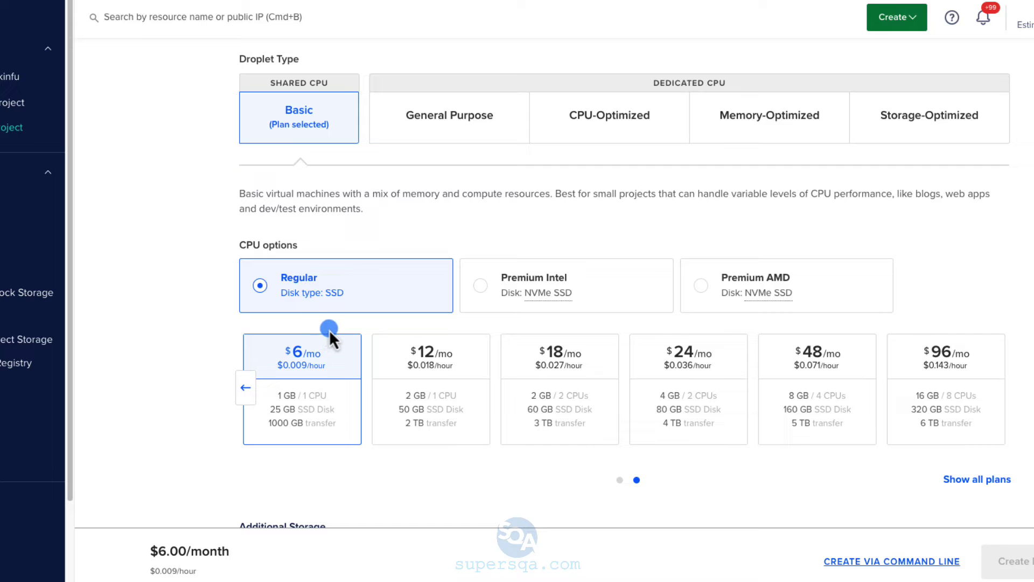
Choose password authentication for the Droplet and enter the root password
{"action": "scroll", "coordinate": [329, 317], "scroll_direction": "down", "scroll_amount": 1}
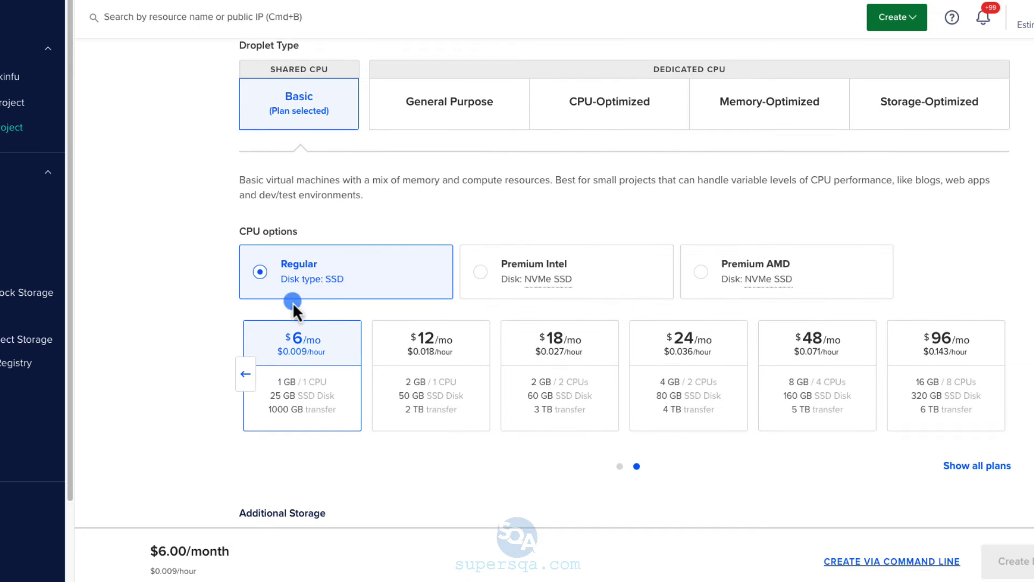
{"action": "scroll", "coordinate": [317, 347], "scroll_direction": "down", "scroll_amount": 5}
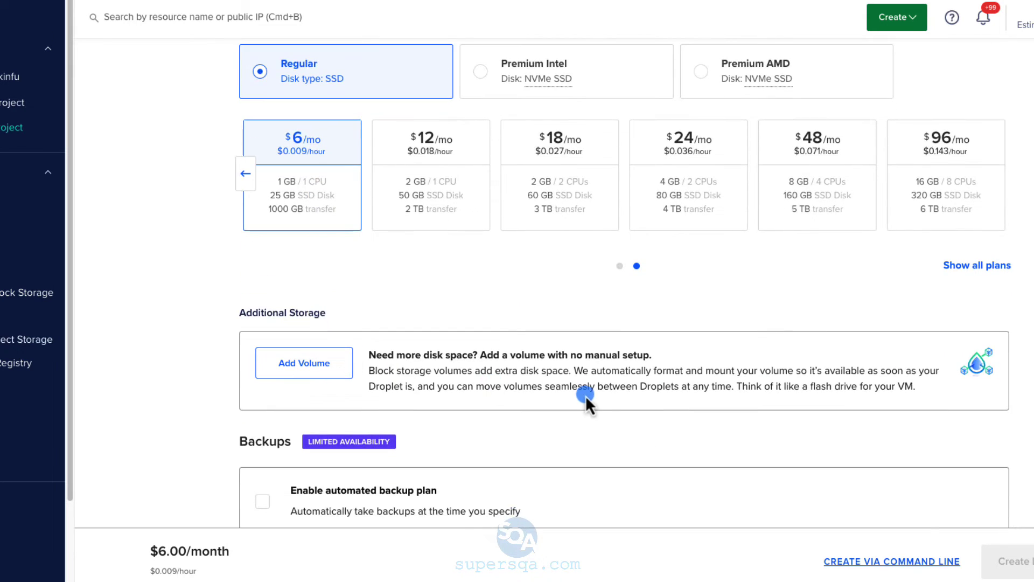
{"action": "scroll", "coordinate": [591, 399], "scroll_direction": "down", "scroll_amount": 2}
{"action": "scroll", "coordinate": [542, 365], "scroll_direction": "up", "scroll_amount": 5}
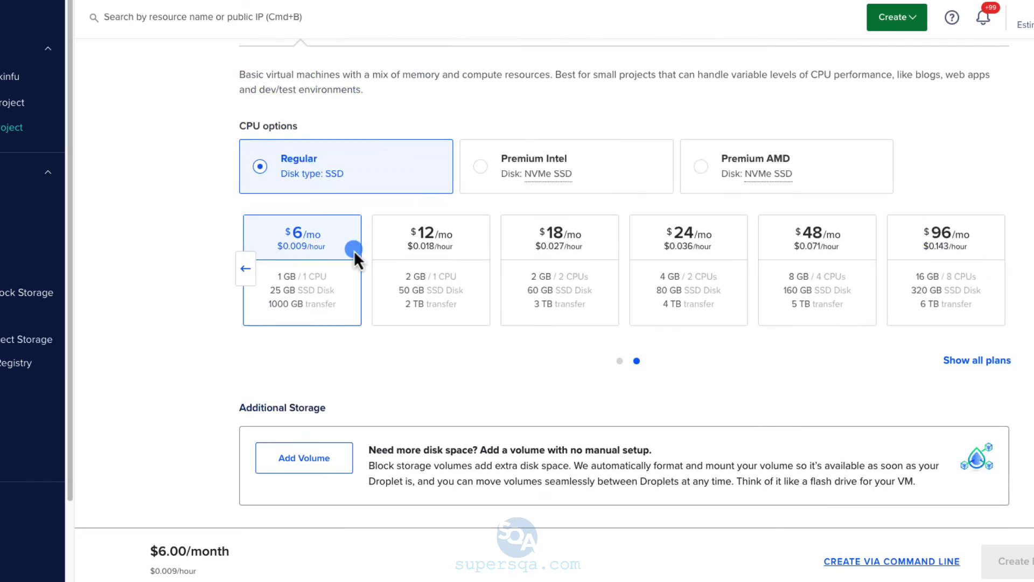
{"action": "scroll", "coordinate": [495, 398], "scroll_direction": "down", "scroll_amount": 3}
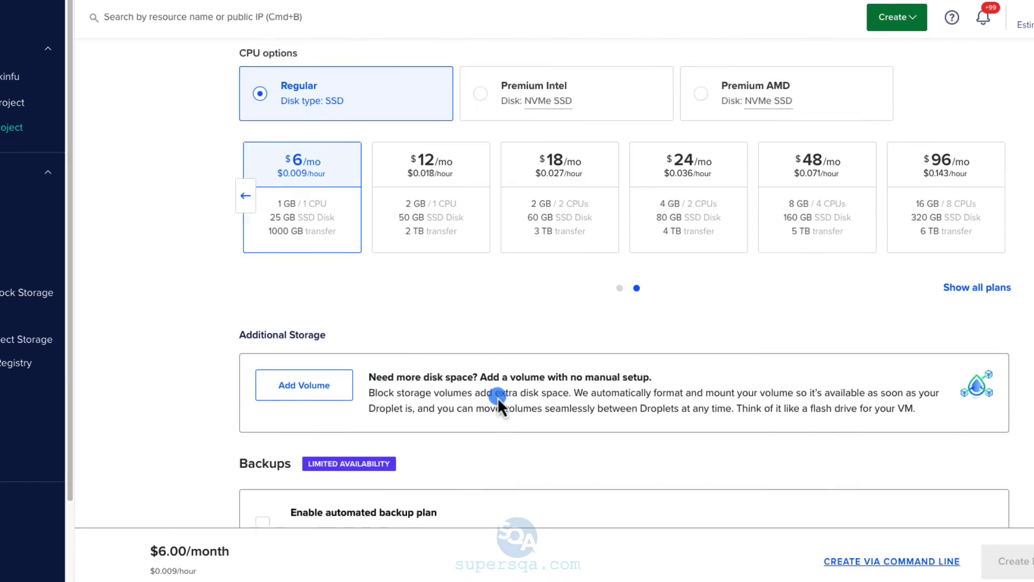
{"action": "scroll", "coordinate": [495, 396], "scroll_direction": "down", "scroll_amount": 2}
{"action": "scroll", "coordinate": [512, 380], "scroll_direction": "down", "scroll_amount": 2}
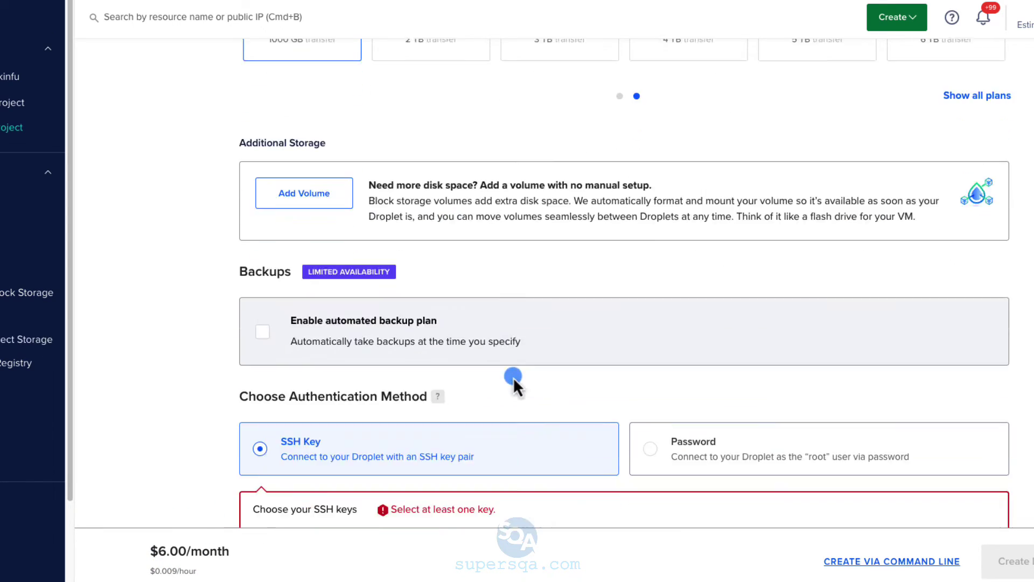
{"action": "scroll", "coordinate": [562, 360], "scroll_direction": "down", "scroll_amount": 3}
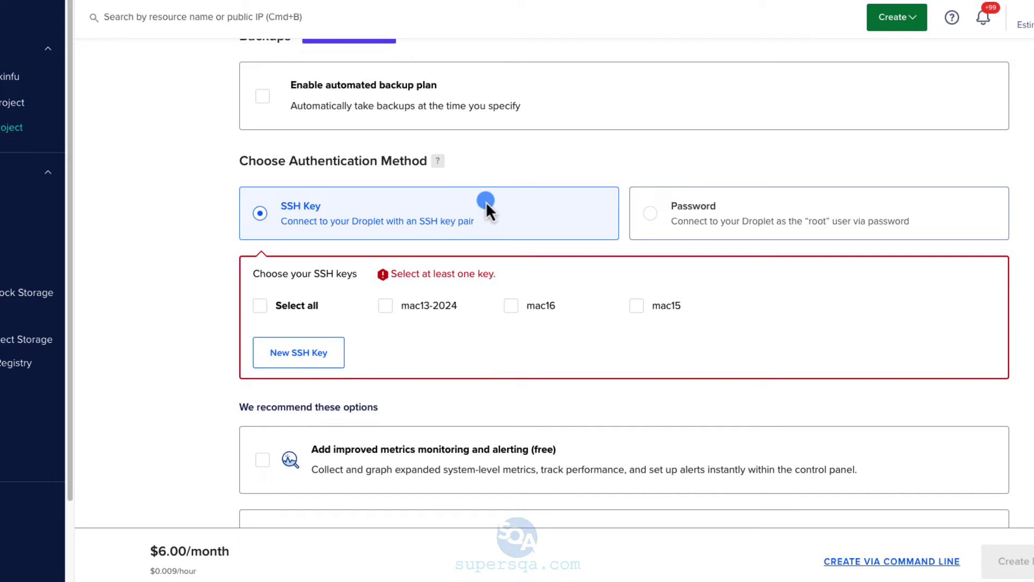
{"action": "left_click", "coordinate": [681, 226]}
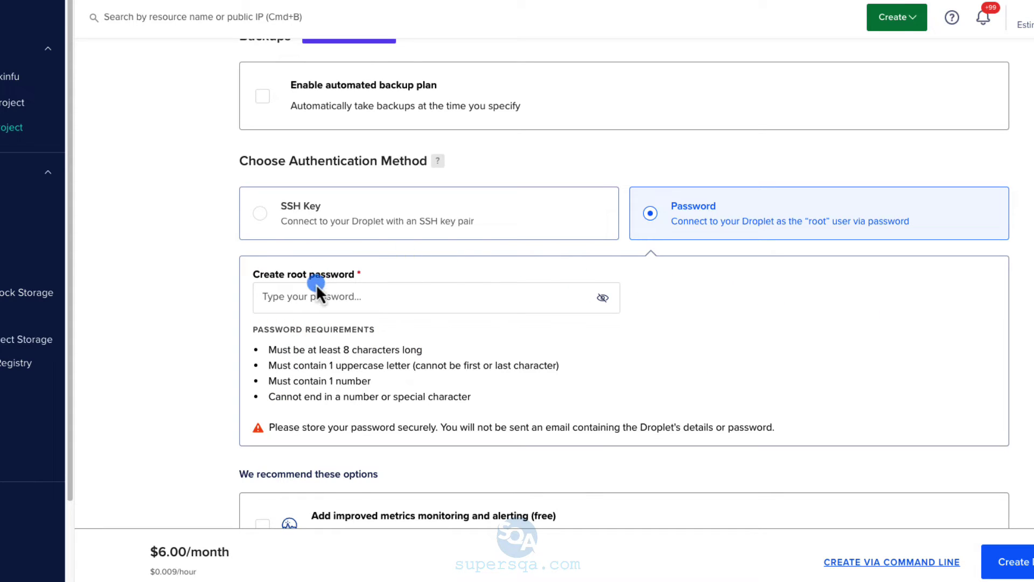
{"action": "left_click", "coordinate": [299, 299]}
{"action": "type", "text": "*************"}
{"action": "left_click", "coordinate": [537, 368]}
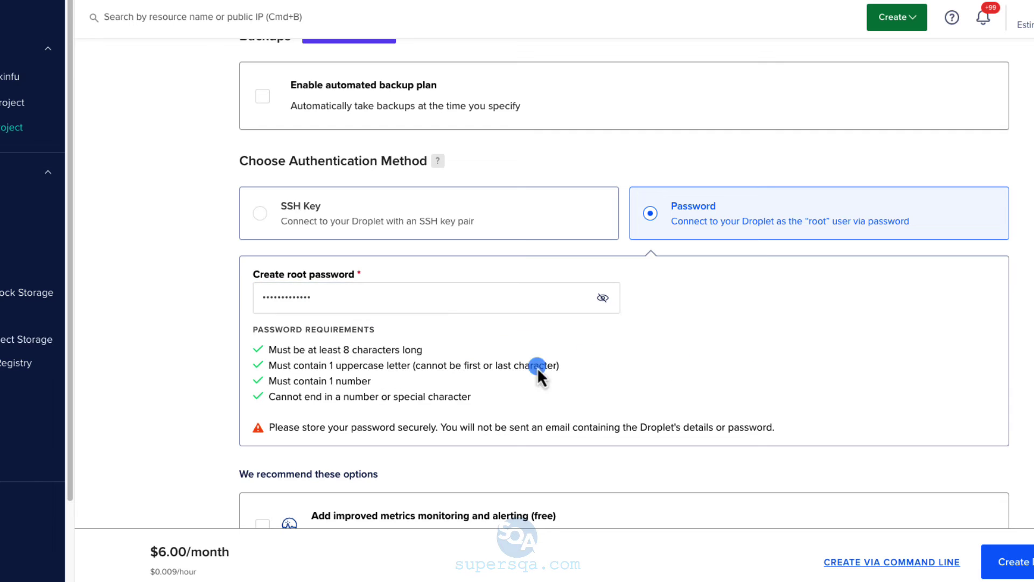
Set the hostname to youtube-demo-ubuntu-2 and create the Droplet
{"action": "scroll", "coordinate": [627, 380], "scroll_direction": "down", "scroll_amount": 2}
{"action": "scroll", "coordinate": [626, 378], "scroll_direction": "down", "scroll_amount": 3}
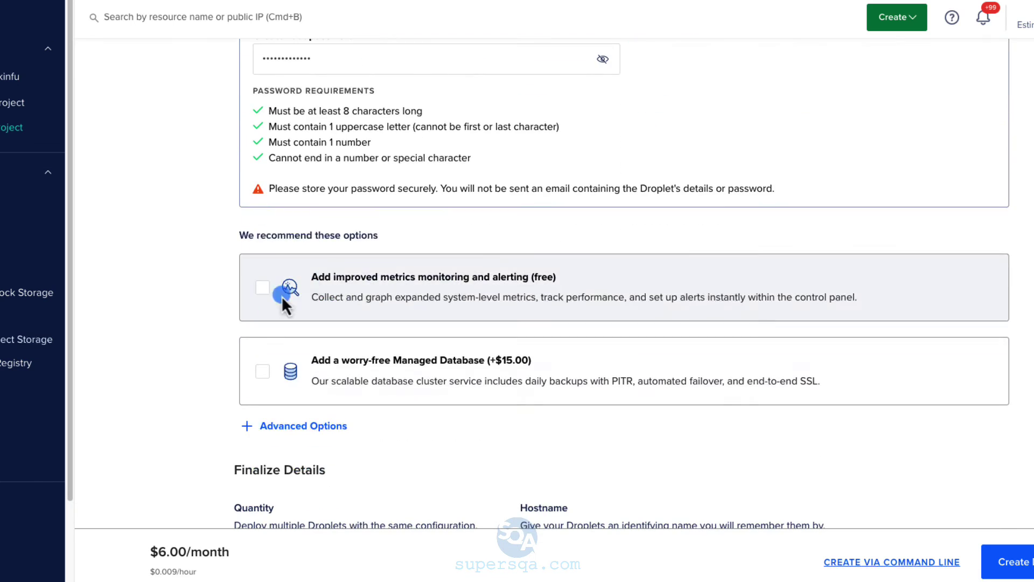
{"action": "scroll", "coordinate": [466, 381], "scroll_direction": "down", "scroll_amount": 4}
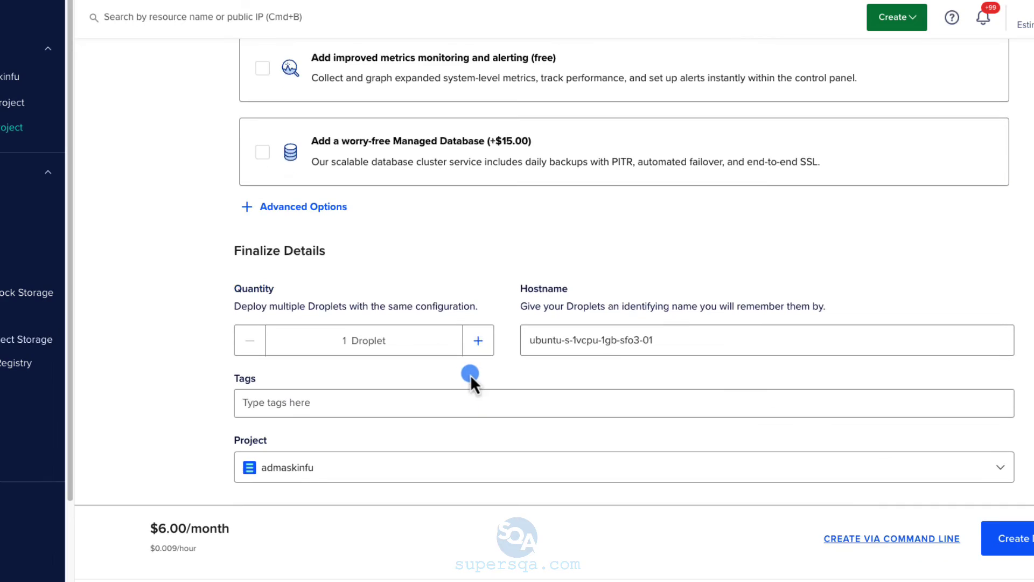
{"action": "triple_click", "coordinate": [567, 342]}
{"action": "type", "text": "y"}
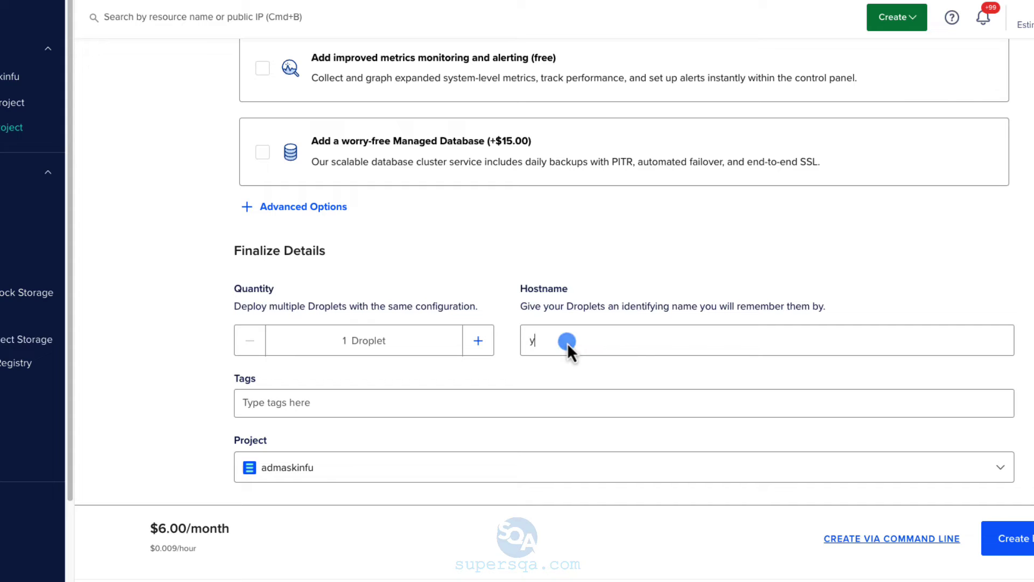
{"action": "key", "text": "BackSpace"}
{"action": "type", "text": "youtube-demo-2"}
{"action": "key", "text": "BackSpace"}
{"action": "type", "text": "ubuntu-2"}
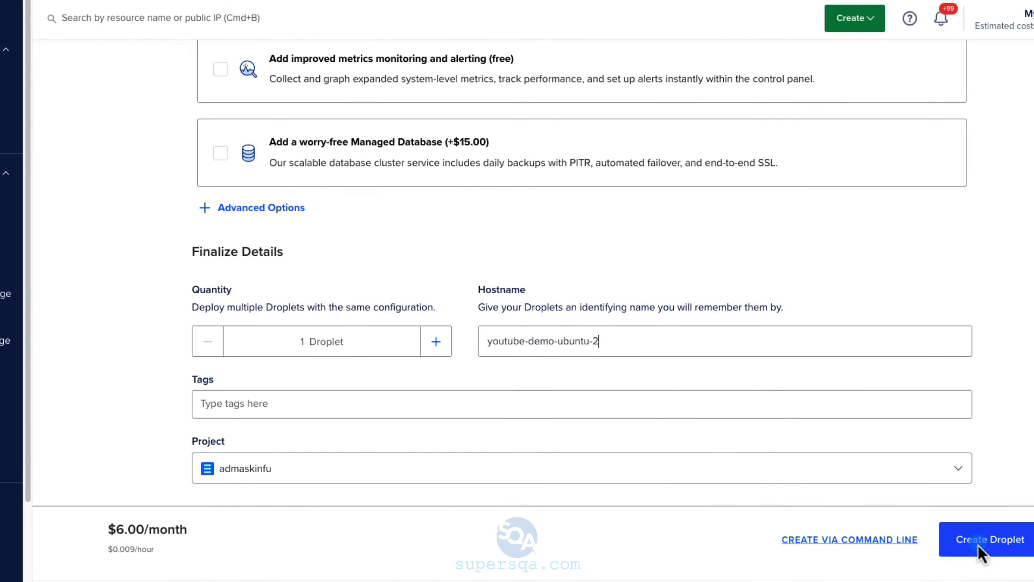
{"action": "left_click", "coordinate": [978, 542]}
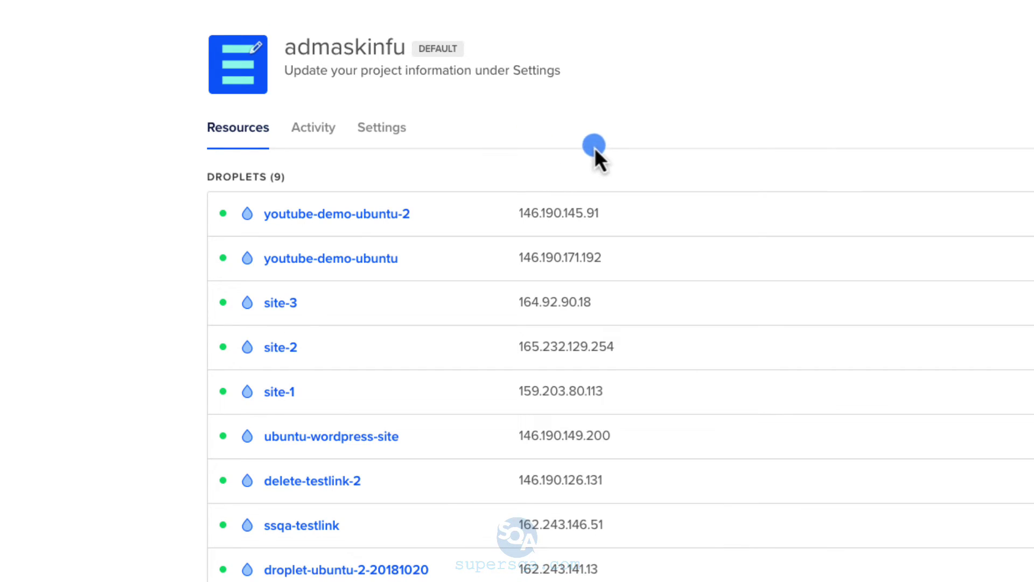
Open the youtube-demo-ubuntu-2 Droplet from the project's resources and look through its usage graphs
{"action": "scroll", "coordinate": [594, 148], "scroll_direction": "down", "scroll_amount": 1}
{"action": "scroll", "coordinate": [620, 176], "scroll_direction": "down", "scroll_amount": 1}
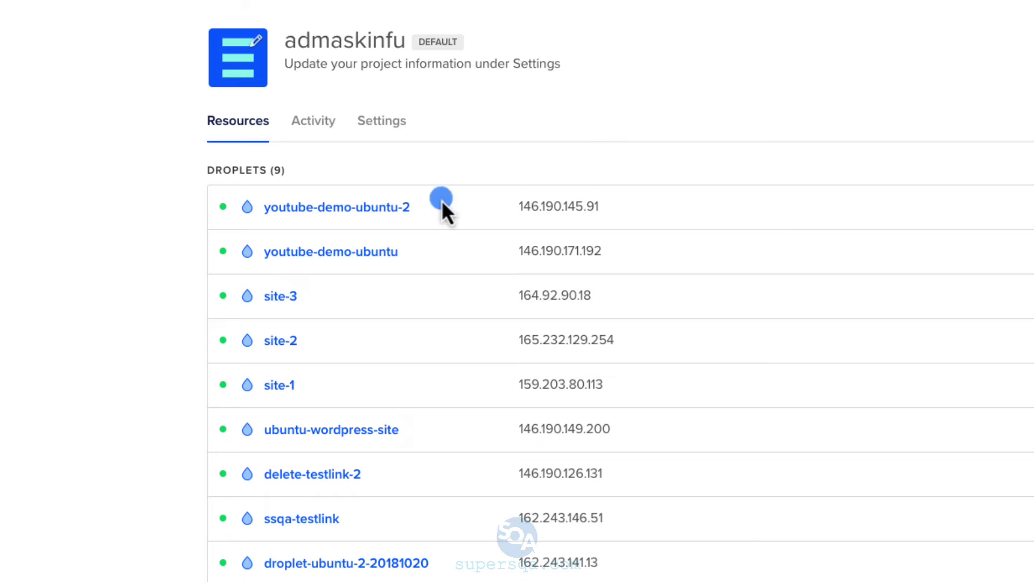
{"action": "mouse_move", "coordinate": [346, 208]}
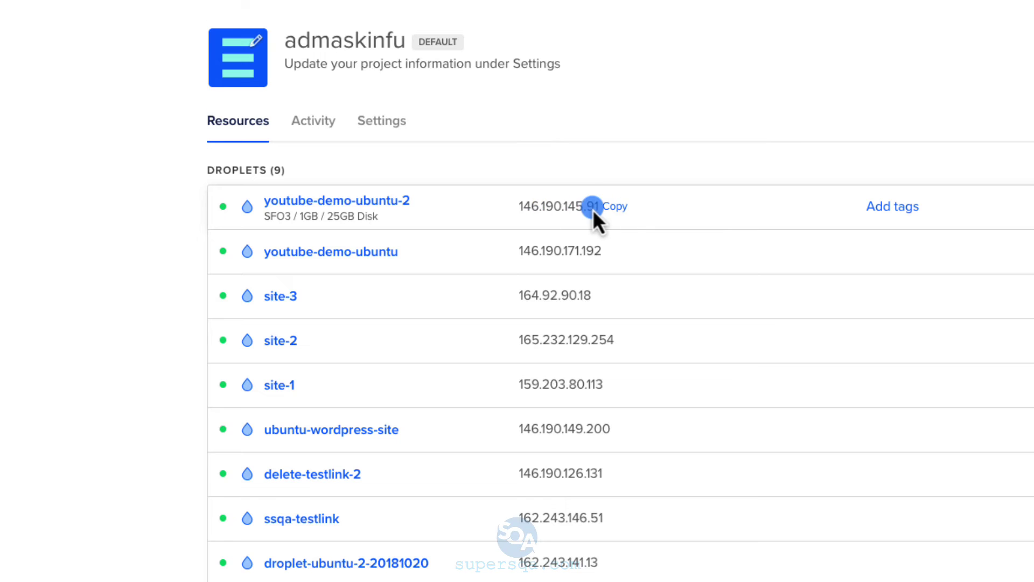
{"action": "left_click", "coordinate": [293, 201]}
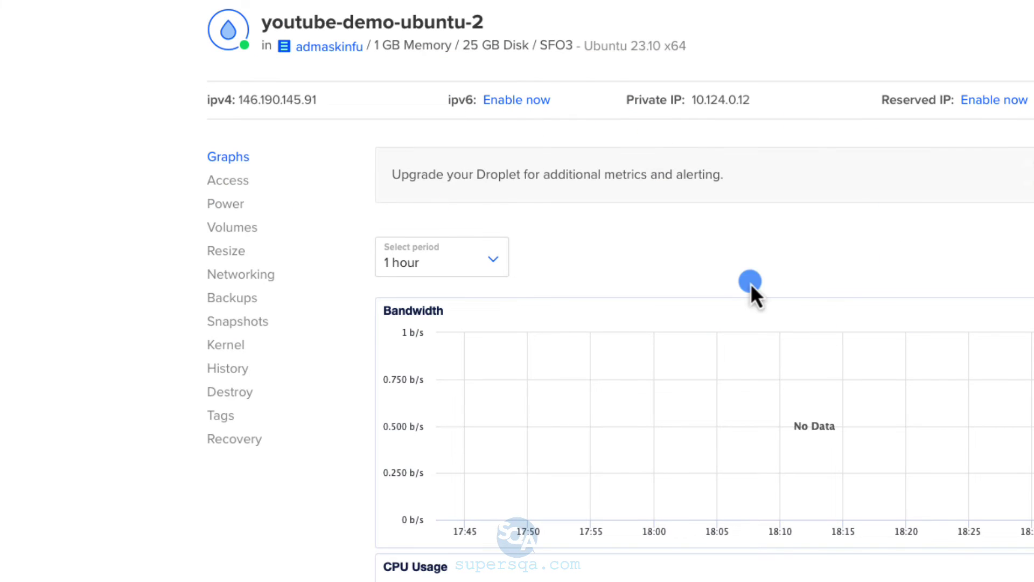
{"action": "scroll", "coordinate": [751, 285], "scroll_direction": "down", "scroll_amount": 8}
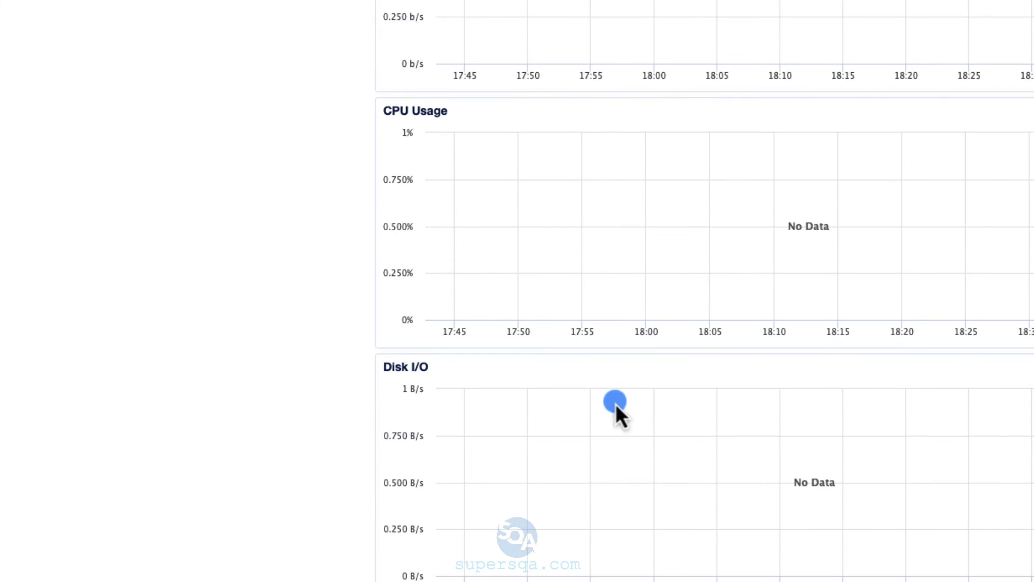
{"action": "scroll", "coordinate": [617, 402], "scroll_direction": "up", "scroll_amount": 9}
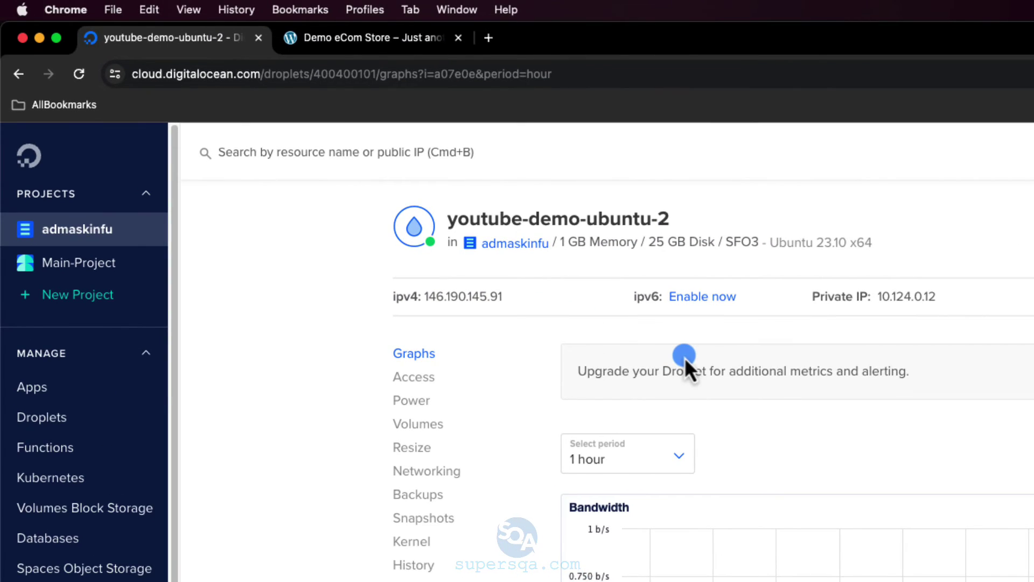
{"action": "key", "text": "super+Tab"}
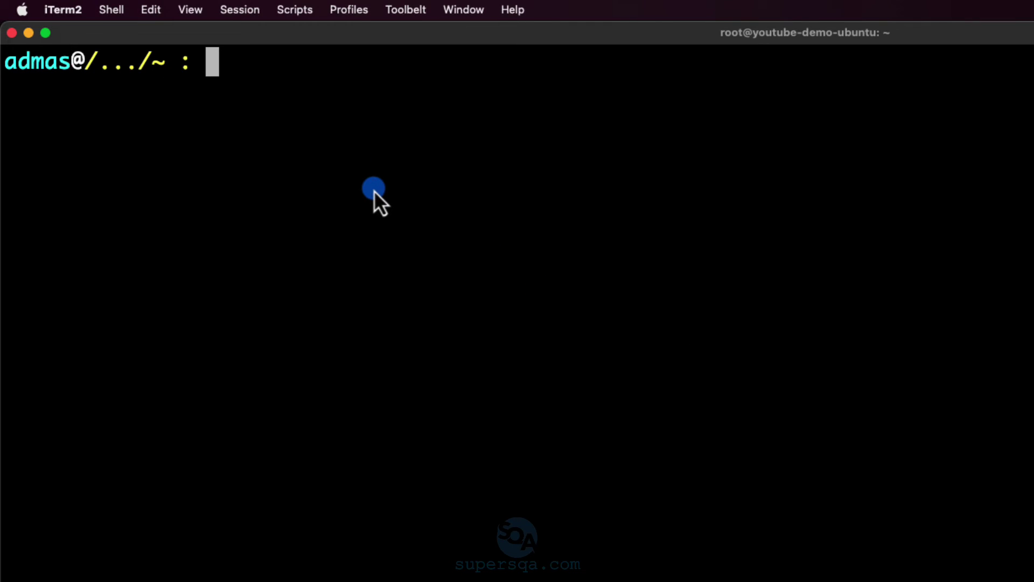
{"action": "type", "text": "ssh root"}
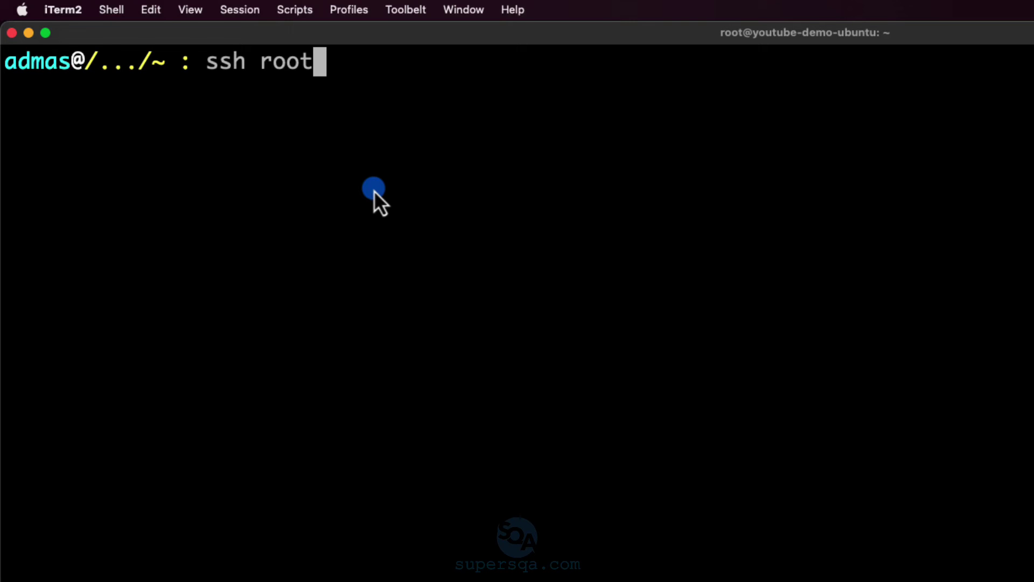
{"action": "type", "text": "@"}
{"action": "type", "text": "146.190.145.91"}
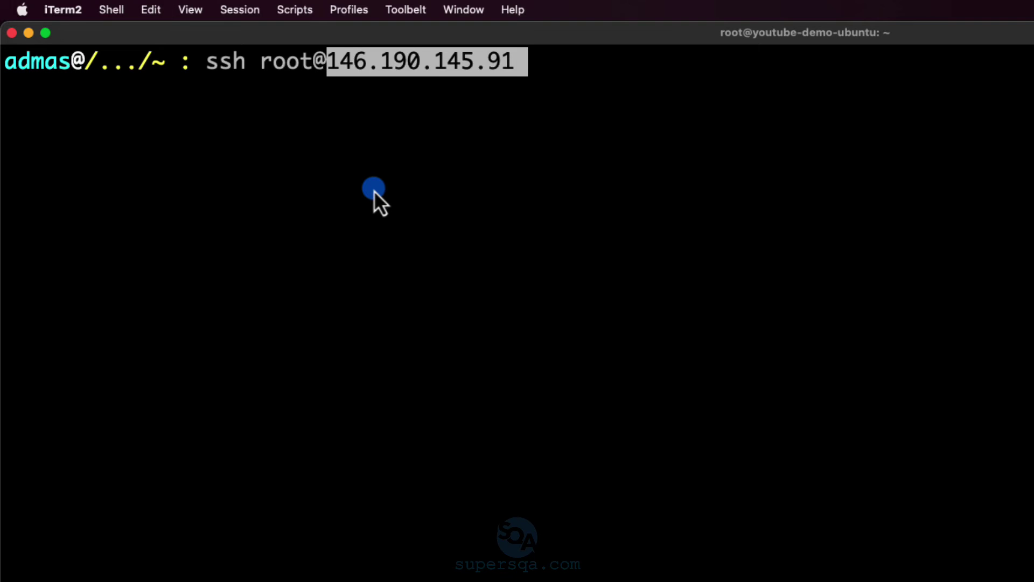
{"action": "key", "text": "Return"}
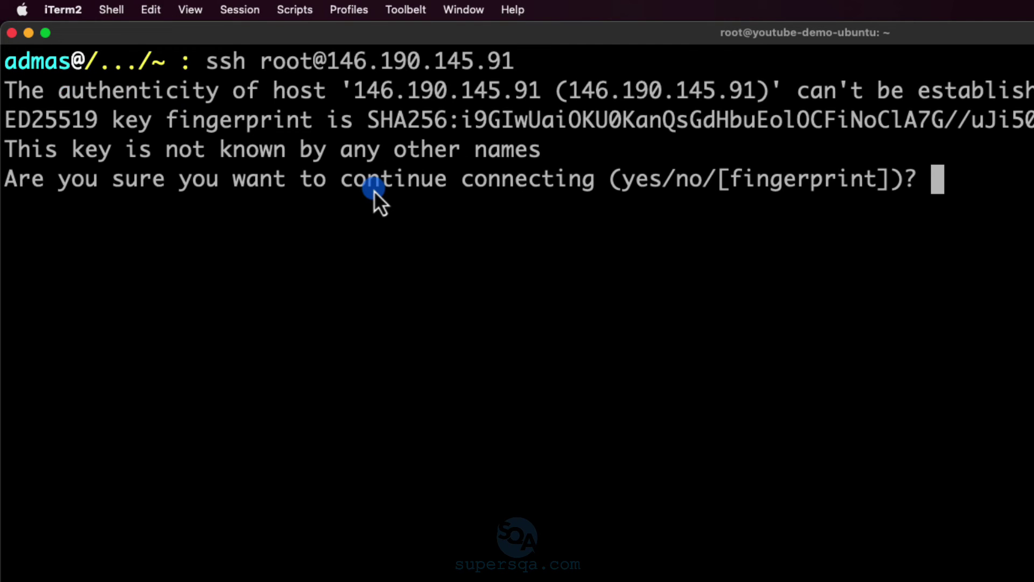
Accept the host's key with yes, log in with the root password and review the Ubuntu welcome text
{"action": "type", "text": "yes"}
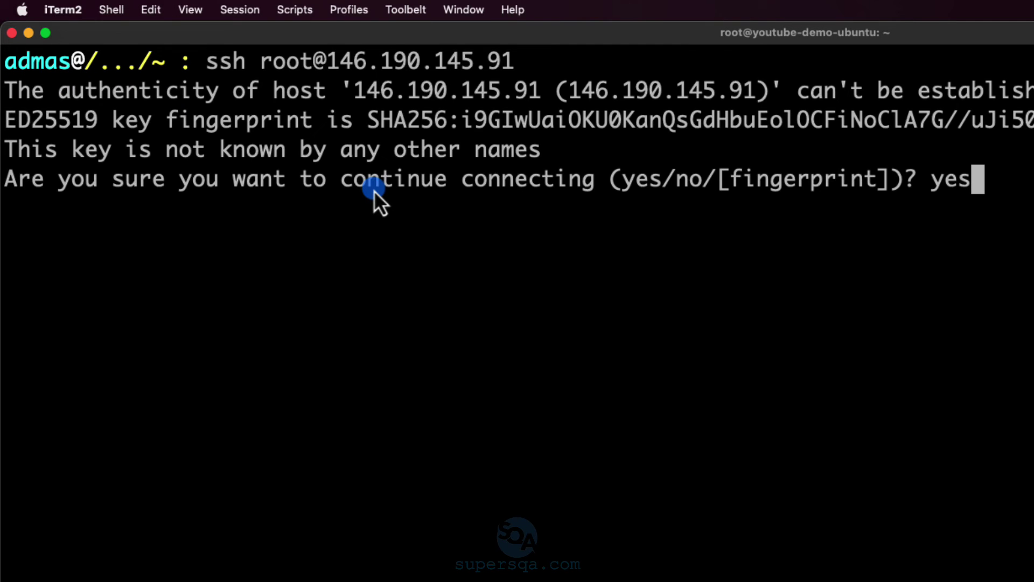
{"action": "key", "text": "Return"}
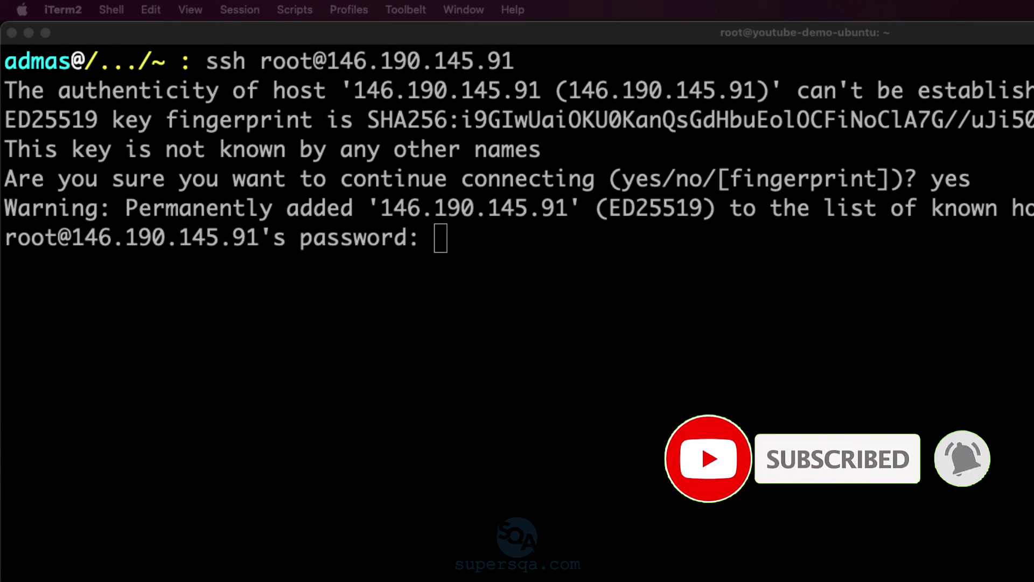
{"action": "left_click", "coordinate": [990, 423]}
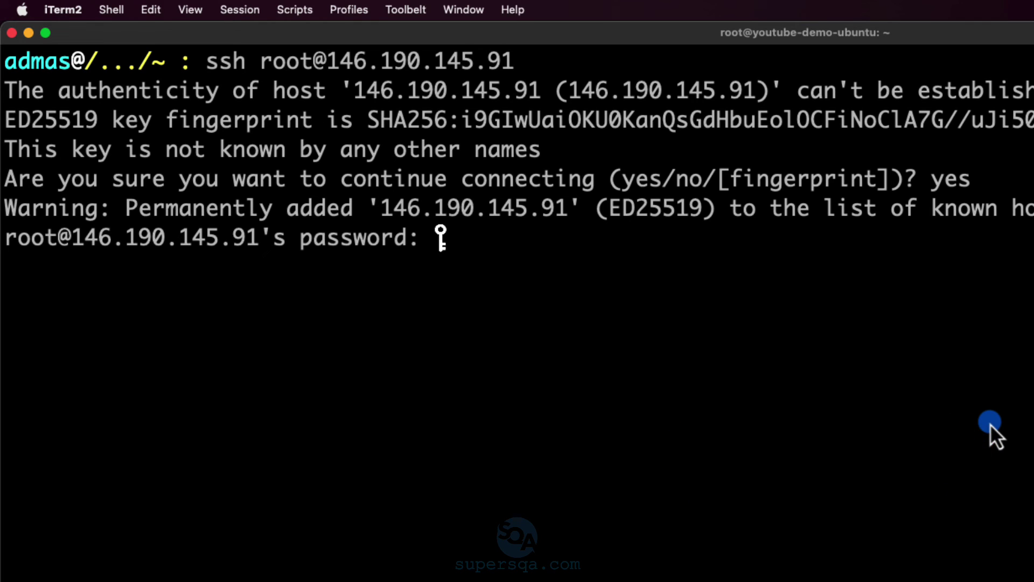
{"action": "key", "text": "super+v"}
{"action": "key", "text": "Return"}
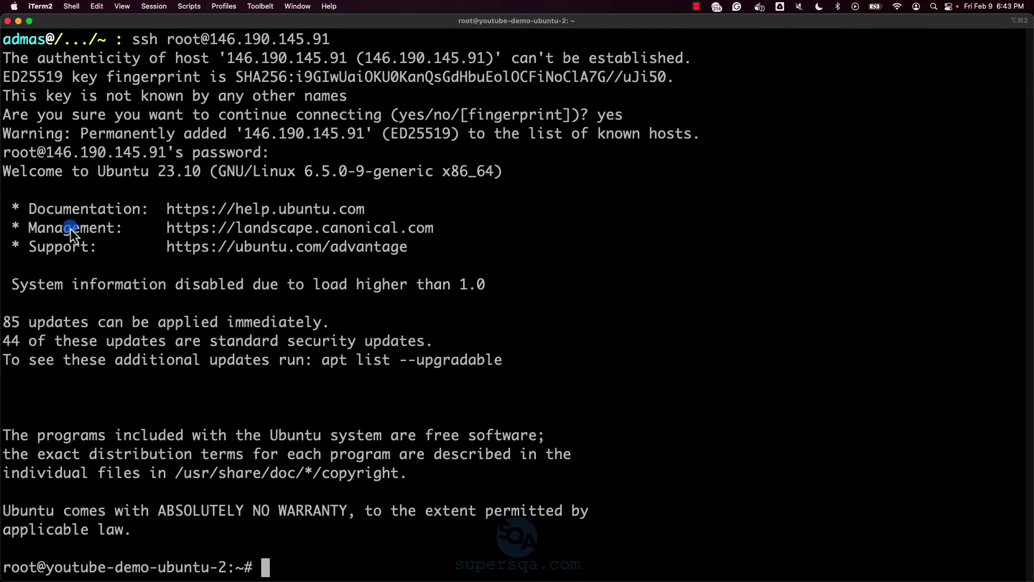
{"action": "left_click_drag", "start_coordinate": [20, 154], "coordinate": [358, 536]}
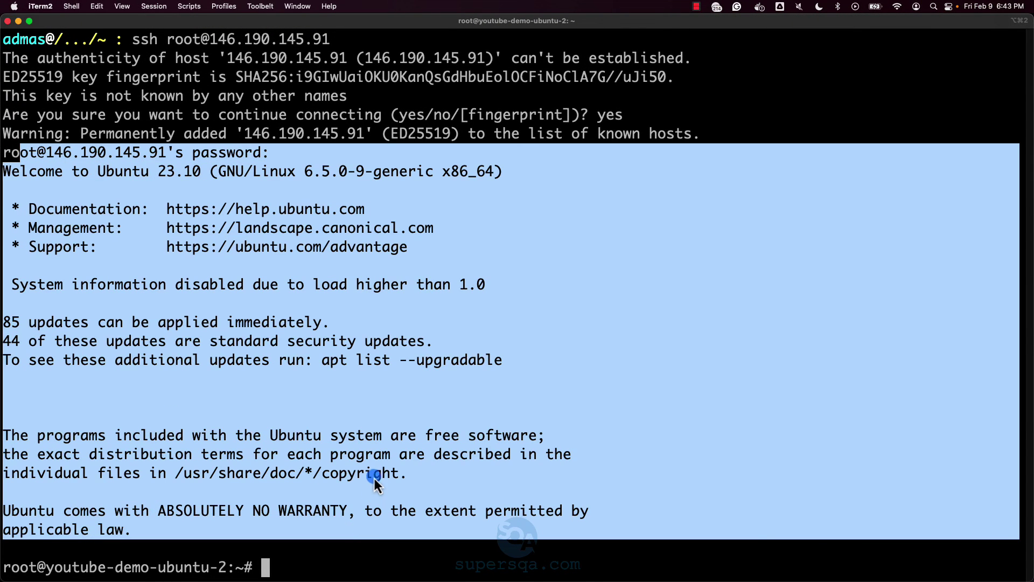
{"action": "left_click", "coordinate": [440, 388]}
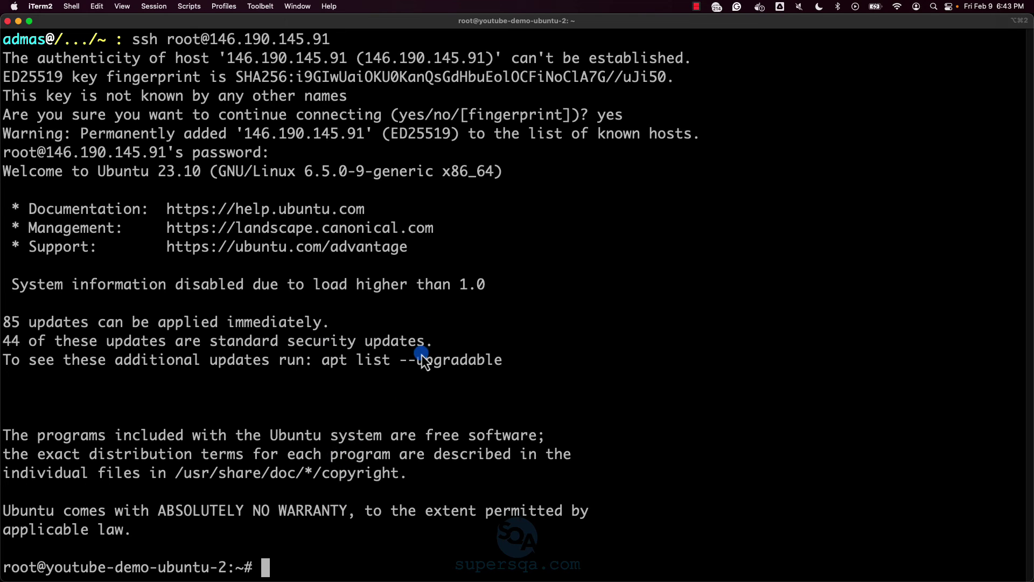
Switch to Chrome, launch the Droplet's web console as root from its access options, and close the console window
{"action": "key", "text": "super+Tab"}
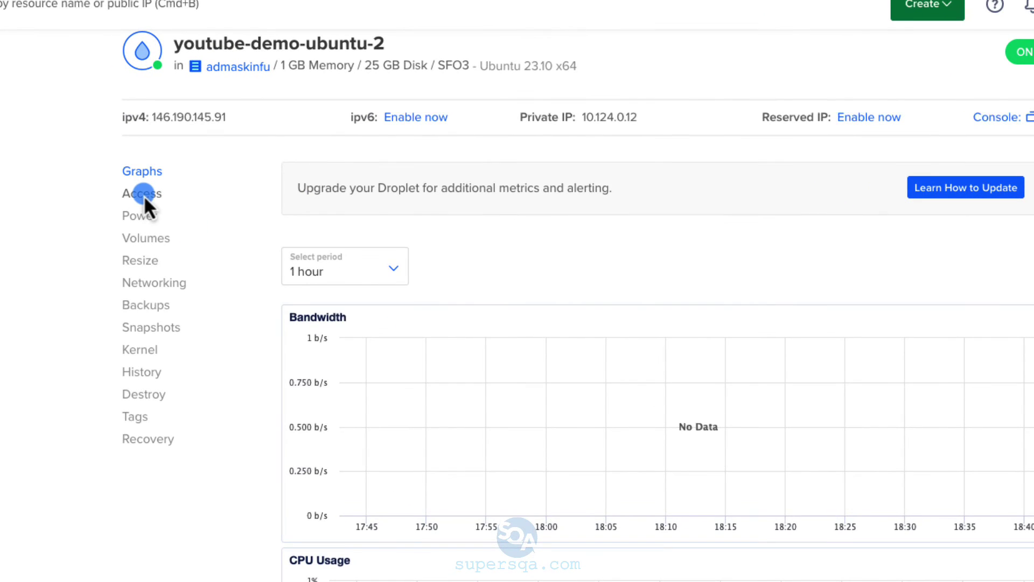
{"action": "left_click", "coordinate": [144, 195]}
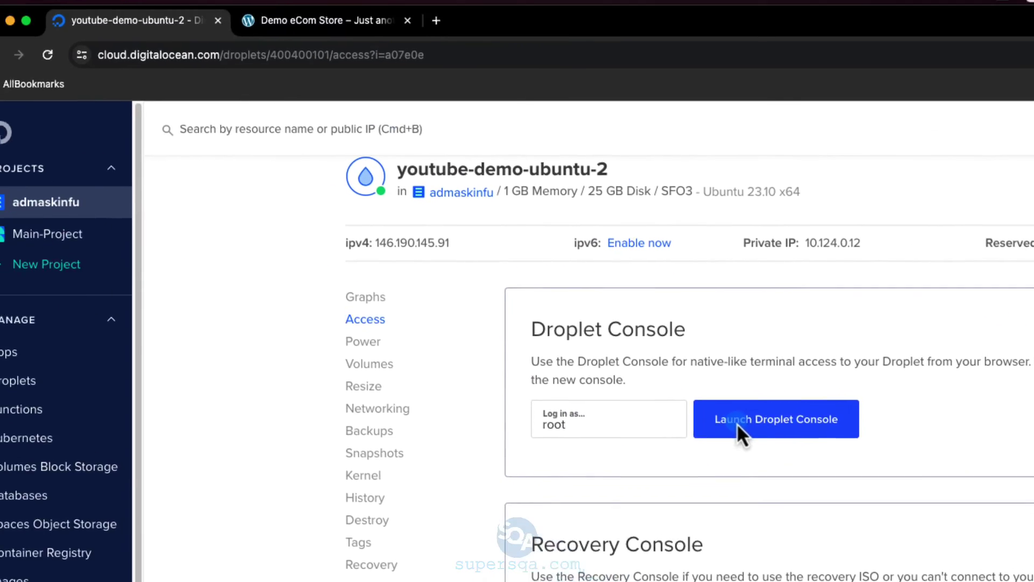
{"action": "left_click", "coordinate": [520, 300]}
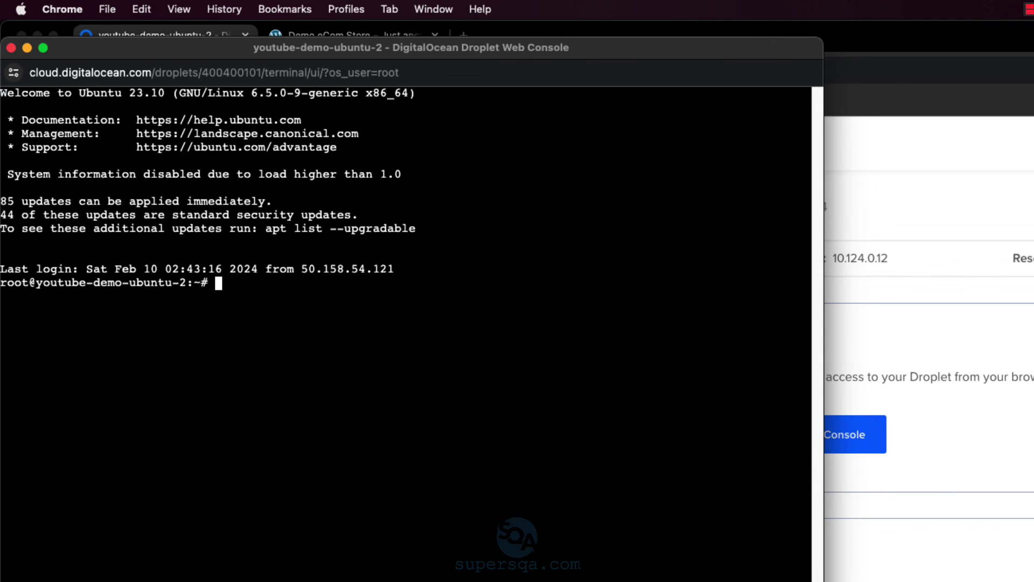
{"action": "key", "text": "super+w"}
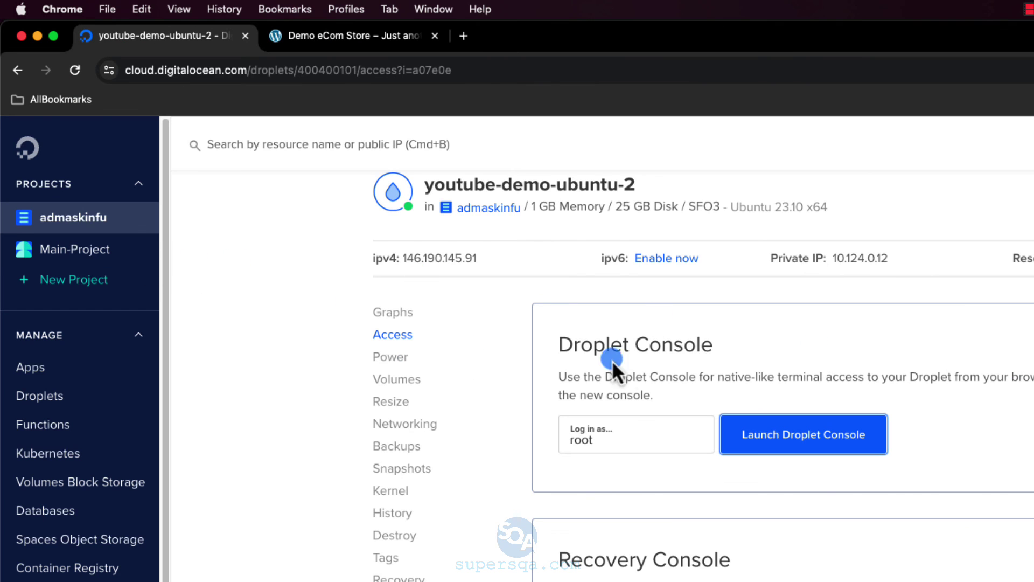